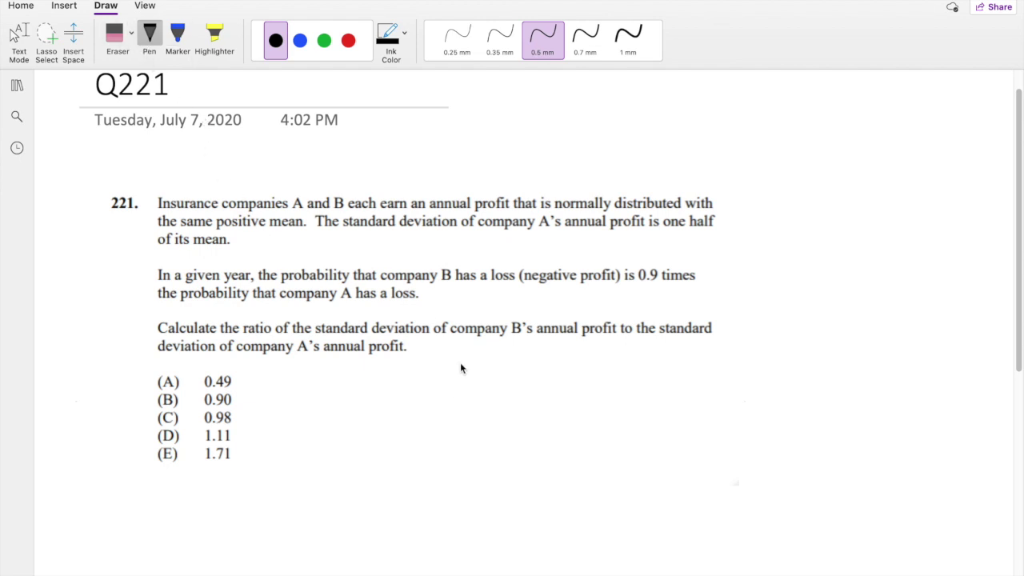
Underline 'normally distributed' and ink μA = μB = μ beside the answer choices
{"action": "left_click_drag", "start_coordinate": [554, 207], "coordinate": [670, 219]}
{"action": "mouse_move", "coordinate": [382, 375]}
{"action": "left_mouse_down"}
{"action": "mouse_move", "coordinate": [383, 408]}
{"action": "mouse_move", "coordinate": [398, 398]}
{"action": "left_mouse_up"}
{"action": "mouse_move", "coordinate": [399, 402]}
{"action": "left_mouse_down"}
{"action": "mouse_move", "coordinate": [408, 382]}
{"action": "mouse_move", "coordinate": [414, 400]}
{"action": "left_mouse_up"}
{"action": "left_click_drag", "start_coordinate": [402, 393], "coordinate": [433, 382]}
{"action": "mouse_move", "coordinate": [419, 393]}
{"action": "left_mouse_down"}
{"action": "mouse_move", "coordinate": [443, 394]}
{"action": "mouse_move", "coordinate": [463, 384]}
{"action": "mouse_move", "coordinate": [464, 395]}
{"action": "mouse_move", "coordinate": [495, 376]}
{"action": "left_mouse_up"}
{"action": "mouse_move", "coordinate": [504, 392]}
{"action": "left_mouse_down"}
{"action": "mouse_move", "coordinate": [514, 379]}
{"action": "mouse_move", "coordinate": [524, 385]}
{"action": "left_mouse_up"}
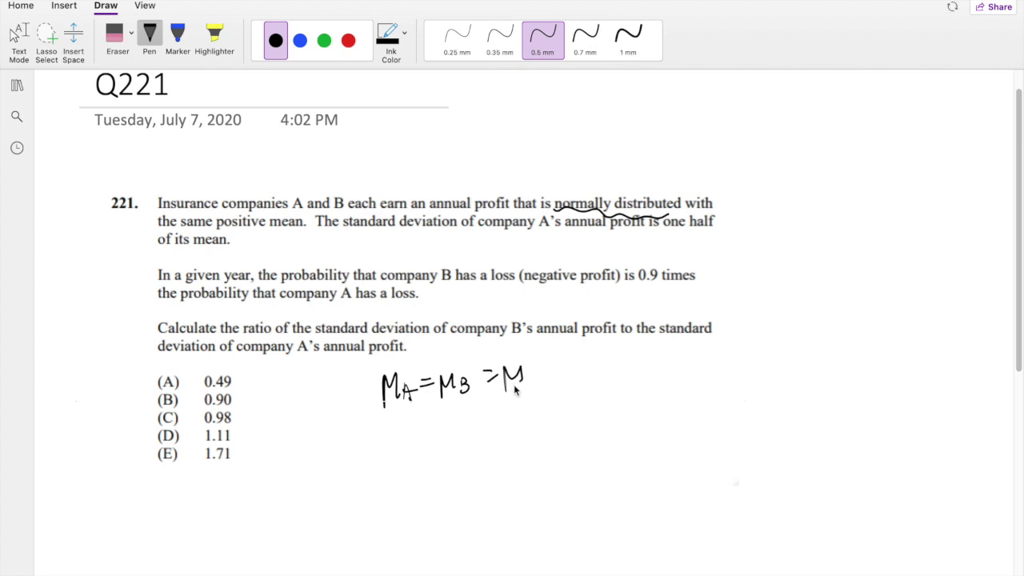
Ink σA = ½μ below the mean equation
{"action": "left_click_drag", "start_coordinate": [399, 432], "coordinate": [425, 442]}
{"action": "left_click_drag", "start_coordinate": [425, 442], "coordinate": [432, 459]}
{"action": "left_click_drag", "start_coordinate": [420, 453], "coordinate": [457, 438]}
{"action": "left_click_drag", "start_coordinate": [447, 447], "coordinate": [494, 431]}
{"action": "left_click_drag", "start_coordinate": [482, 444], "coordinate": [497, 452]}
{"action": "mouse_move", "coordinate": [501, 459]}
{"action": "left_mouse_down"}
{"action": "mouse_move", "coordinate": [519, 427]}
{"action": "mouse_move", "coordinate": [521, 448]}
{"action": "left_mouse_up"}
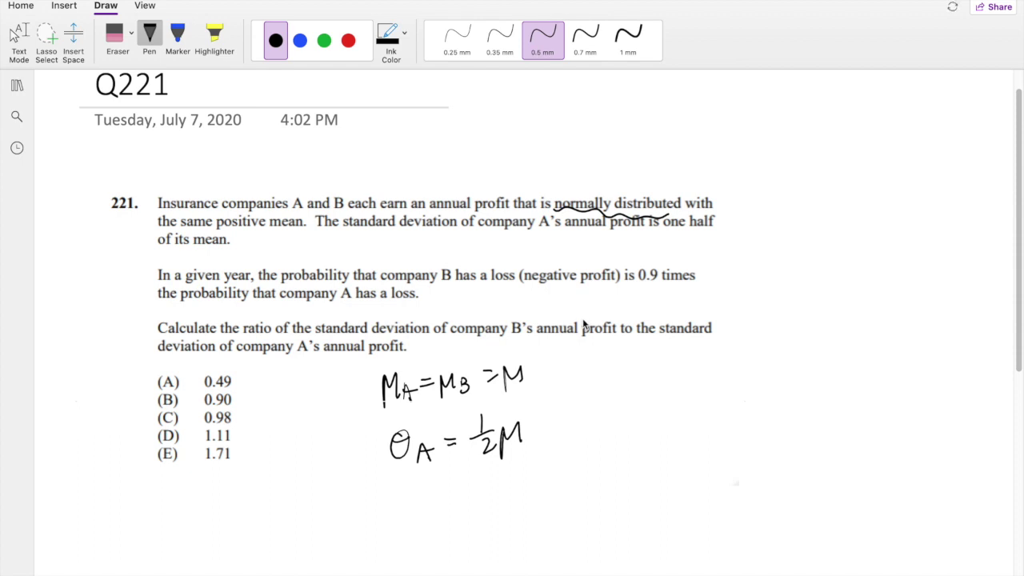
Ink P(B<0) = .9 P(A<0) to the right of the mean equations
{"action": "mouse_move", "coordinate": [594, 409]}
{"action": "left_mouse_down"}
{"action": "mouse_move", "coordinate": [619, 374]}
{"action": "mouse_move", "coordinate": [631, 392]}
{"action": "mouse_move", "coordinate": [638, 381]}
{"action": "mouse_move", "coordinate": [641, 392]}
{"action": "mouse_move", "coordinate": [656, 380]}
{"action": "mouse_move", "coordinate": [660, 390]}
{"action": "mouse_move", "coordinate": [682, 385]}
{"action": "mouse_move", "coordinate": [716, 371]}
{"action": "left_mouse_up"}
{"action": "mouse_move", "coordinate": [706, 380]}
{"action": "left_mouse_down"}
{"action": "mouse_move", "coordinate": [755, 363]}
{"action": "mouse_move", "coordinate": [756, 381]}
{"action": "mouse_move", "coordinate": [778, 357]}
{"action": "mouse_move", "coordinate": [805, 371]}
{"action": "mouse_move", "coordinate": [828, 353]}
{"action": "left_mouse_up"}
{"action": "left_click", "coordinate": [736, 371]}
{"action": "left_click_drag", "start_coordinate": [846, 351], "coordinate": [848, 368]}
{"action": "left_click_drag", "start_coordinate": [859, 331], "coordinate": [846, 373]}
{"action": "scroll", "coordinate": [576, 425], "scroll_direction": "down", "scroll_amount": 1}
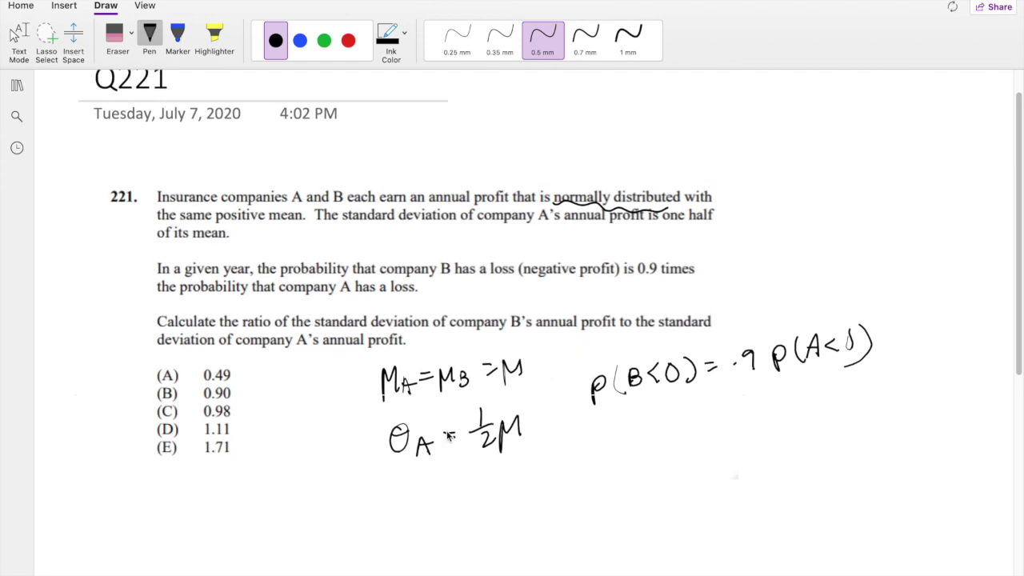
{"action": "scroll", "coordinate": [446, 463], "scroll_direction": "down", "scroll_amount": 3}
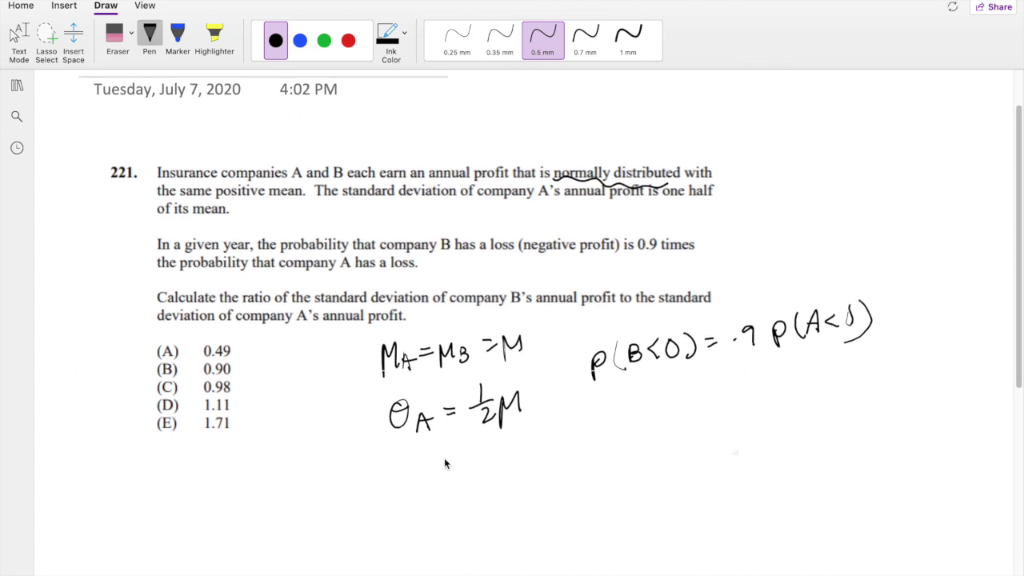
Under .9 P(A<0), write P((A−μA)/σA < (0−μA)/σA)
{"action": "mouse_move", "coordinate": [742, 354]}
{"action": "left_mouse_down"}
{"action": "mouse_move", "coordinate": [780, 372]}
{"action": "mouse_move", "coordinate": [843, 358]}
{"action": "left_mouse_up"}
{"action": "mouse_move", "coordinate": [637, 414]}
{"action": "left_mouse_down"}
{"action": "mouse_move", "coordinate": [634, 433]}
{"action": "mouse_move", "coordinate": [637, 423]}
{"action": "left_mouse_up"}
{"action": "mouse_move", "coordinate": [663, 404]}
{"action": "left_mouse_down"}
{"action": "mouse_move", "coordinate": [660, 428]}
{"action": "mouse_move", "coordinate": [675, 406]}
{"action": "mouse_move", "coordinate": [682, 421]}
{"action": "left_mouse_up"}
{"action": "mouse_move", "coordinate": [685, 406]}
{"action": "left_mouse_down"}
{"action": "mouse_move", "coordinate": [713, 414]}
{"action": "mouse_move", "coordinate": [726, 404]}
{"action": "mouse_move", "coordinate": [731, 414]}
{"action": "left_mouse_up"}
{"action": "mouse_move", "coordinate": [672, 415]}
{"action": "left_mouse_down"}
{"action": "mouse_move", "coordinate": [730, 414]}
{"action": "mouse_move", "coordinate": [700, 432]}
{"action": "mouse_move", "coordinate": [711, 422]}
{"action": "left_mouse_up"}
{"action": "left_click_drag", "start_coordinate": [716, 432], "coordinate": [725, 422]}
{"action": "mouse_move", "coordinate": [725, 423]}
{"action": "left_mouse_down"}
{"action": "mouse_move", "coordinate": [730, 432]}
{"action": "mouse_move", "coordinate": [752, 426]}
{"action": "left_mouse_up"}
{"action": "mouse_move", "coordinate": [777, 392]}
{"action": "left_mouse_down"}
{"action": "mouse_move", "coordinate": [815, 387]}
{"action": "mouse_move", "coordinate": [823, 402]}
{"action": "left_mouse_up"}
{"action": "mouse_move", "coordinate": [827, 399]}
{"action": "left_mouse_down"}
{"action": "mouse_move", "coordinate": [834, 385]}
{"action": "mouse_move", "coordinate": [847, 405]}
{"action": "left_mouse_up"}
{"action": "left_click_drag", "start_coordinate": [806, 415], "coordinate": [819, 417]}
{"action": "mouse_move", "coordinate": [824, 433]}
{"action": "left_mouse_down"}
{"action": "mouse_move", "coordinate": [830, 416]}
{"action": "mouse_move", "coordinate": [837, 432]}
{"action": "left_mouse_up"}
{"action": "left_click_drag", "start_coordinate": [825, 425], "coordinate": [835, 424]}
{"action": "left_click_drag", "start_coordinate": [851, 382], "coordinate": [852, 435]}
Circle (A−μA)/σA as Z and write P(Z < (0−μ)/½μ) on the next line
{"action": "left_click_drag", "start_coordinate": [631, 490], "coordinate": [635, 484]}
{"action": "mouse_move", "coordinate": [723, 382]}
{"action": "left_mouse_down"}
{"action": "mouse_move", "coordinate": [703, 455]}
{"action": "mouse_move", "coordinate": [730, 386]}
{"action": "left_mouse_up"}
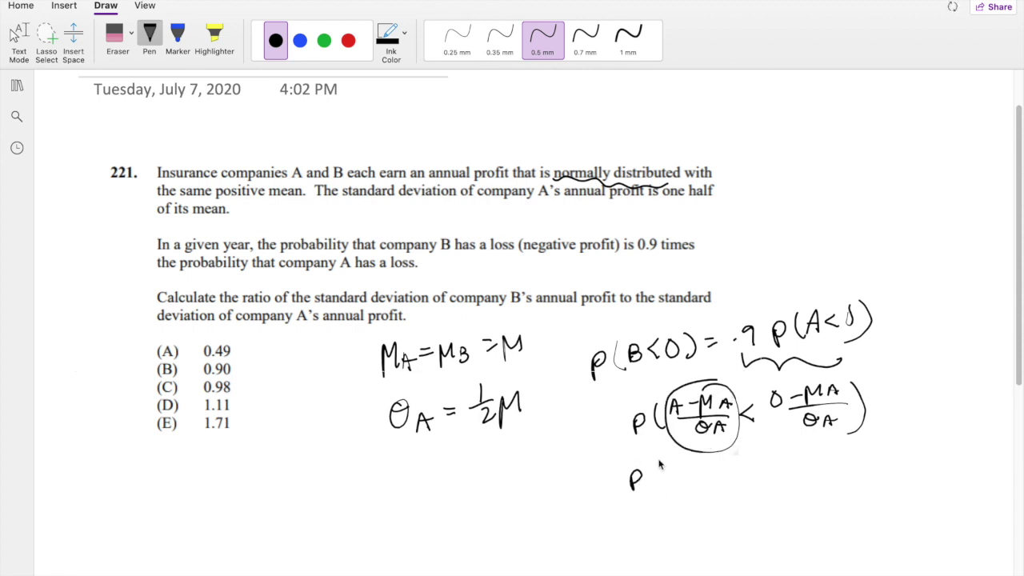
{"action": "mouse_move", "coordinate": [664, 461]}
{"action": "left_mouse_down"}
{"action": "mouse_move", "coordinate": [657, 498]}
{"action": "mouse_move", "coordinate": [699, 483]}
{"action": "left_mouse_up"}
{"action": "mouse_move", "coordinate": [717, 468]}
{"action": "left_mouse_down"}
{"action": "mouse_move", "coordinate": [707, 476]}
{"action": "mouse_move", "coordinate": [717, 483]}
{"action": "left_mouse_up"}
{"action": "mouse_move", "coordinate": [752, 459]}
{"action": "left_mouse_down"}
{"action": "mouse_move", "coordinate": [747, 472]}
{"action": "mouse_move", "coordinate": [750, 451]}
{"action": "left_mouse_up"}
{"action": "mouse_move", "coordinate": [758, 454]}
{"action": "left_mouse_down"}
{"action": "mouse_move", "coordinate": [784, 446]}
{"action": "mouse_move", "coordinate": [815, 475]}
{"action": "left_mouse_up"}
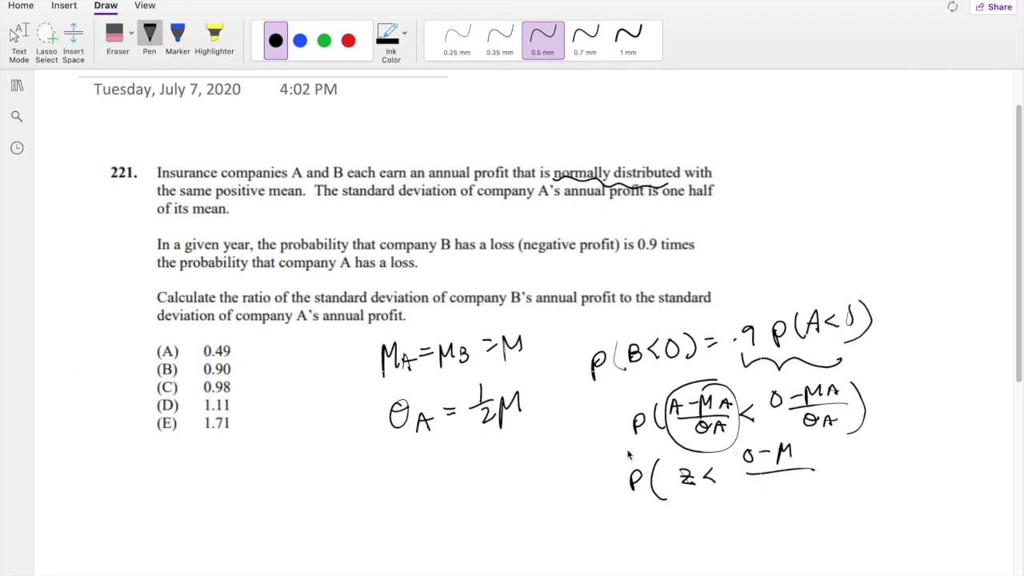
{"action": "left_click_drag", "start_coordinate": [765, 483], "coordinate": [770, 488]}
{"action": "mouse_move", "coordinate": [761, 490]}
{"action": "left_mouse_down"}
{"action": "mouse_move", "coordinate": [794, 500]}
{"action": "mouse_move", "coordinate": [777, 509]}
{"action": "left_mouse_up"}
{"action": "left_click_drag", "start_coordinate": [814, 455], "coordinate": [813, 495]}
Write the simplified line P(Z < −2)
{"action": "left_click_drag", "start_coordinate": [650, 531], "coordinate": [651, 554]}
{"action": "left_click_drag", "start_coordinate": [650, 533], "coordinate": [673, 551]}
{"action": "mouse_move", "coordinate": [684, 532]}
{"action": "left_mouse_down"}
{"action": "mouse_move", "coordinate": [702, 547]}
{"action": "mouse_move", "coordinate": [753, 538]}
{"action": "left_mouse_up"}
{"action": "left_click_drag", "start_coordinate": [761, 531], "coordinate": [774, 550]}
{"action": "left_click_drag", "start_coordinate": [781, 525], "coordinate": [784, 552]}
{"action": "scroll", "coordinate": [752, 320], "scroll_direction": "down", "scroll_amount": 3}
Sketch a bell curve with a cutoff line and shade its left tail
{"action": "left_click_drag", "start_coordinate": [199, 441], "coordinate": [411, 439]}
{"action": "mouse_move", "coordinate": [189, 427]}
{"action": "left_mouse_down"}
{"action": "mouse_move", "coordinate": [288, 347]}
{"action": "mouse_move", "coordinate": [433, 435]}
{"action": "left_mouse_up"}
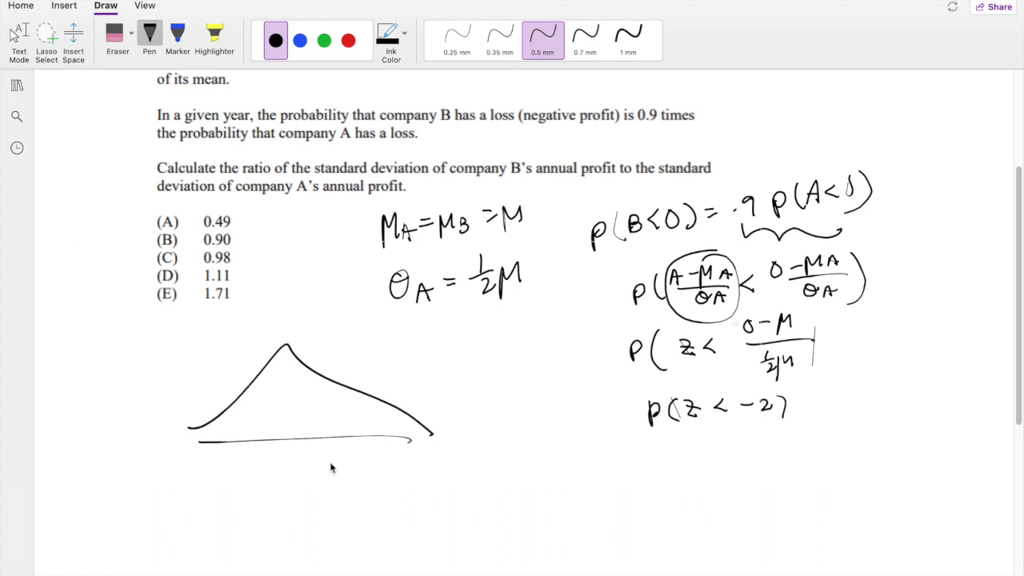
{"action": "left_click_drag", "start_coordinate": [256, 377], "coordinate": [247, 458]}
{"action": "left_click_drag", "start_coordinate": [254, 452], "coordinate": [261, 459]}
{"action": "mouse_move", "coordinate": [200, 432]}
{"action": "left_mouse_down"}
{"action": "mouse_move", "coordinate": [240, 408]}
{"action": "mouse_move", "coordinate": [265, 461]}
{"action": "left_mouse_up"}
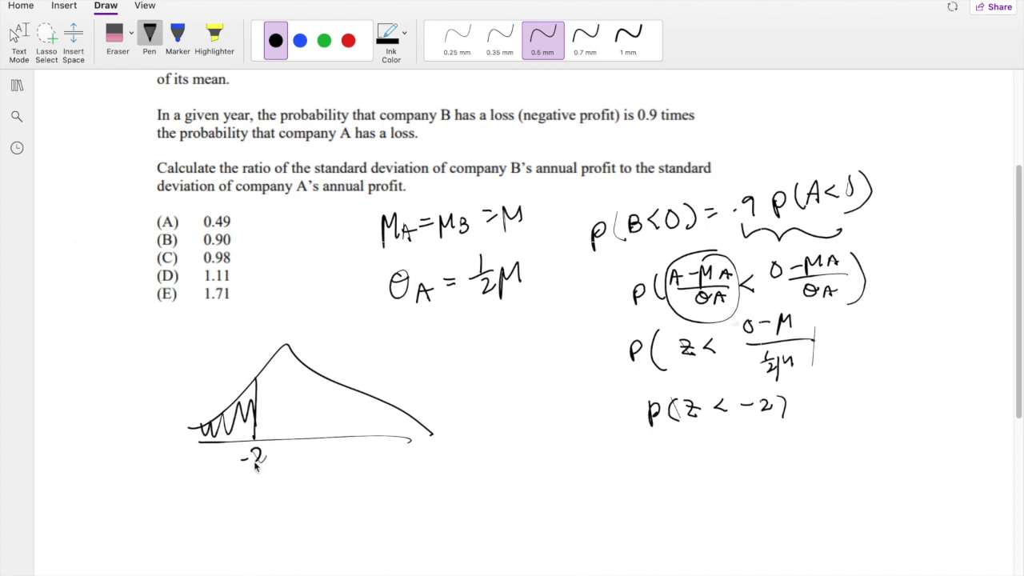
Label the cutoff −2 and draw a second curve shaded up to 2
{"action": "mouse_move", "coordinate": [197, 549]}
{"action": "left_mouse_down"}
{"action": "mouse_move", "coordinate": [367, 541]}
{"action": "mouse_move", "coordinate": [248, 516]}
{"action": "mouse_move", "coordinate": [380, 515]}
{"action": "left_mouse_up"}
{"action": "mouse_move", "coordinate": [315, 505]}
{"action": "left_mouse_down"}
{"action": "mouse_move", "coordinate": [318, 558]}
{"action": "mouse_move", "coordinate": [326, 557]}
{"action": "left_mouse_up"}
{"action": "mouse_move", "coordinate": [227, 537]}
{"action": "left_mouse_down"}
{"action": "mouse_move", "coordinate": [268, 512]}
{"action": "mouse_move", "coordinate": [320, 518]}
{"action": "left_mouse_up"}
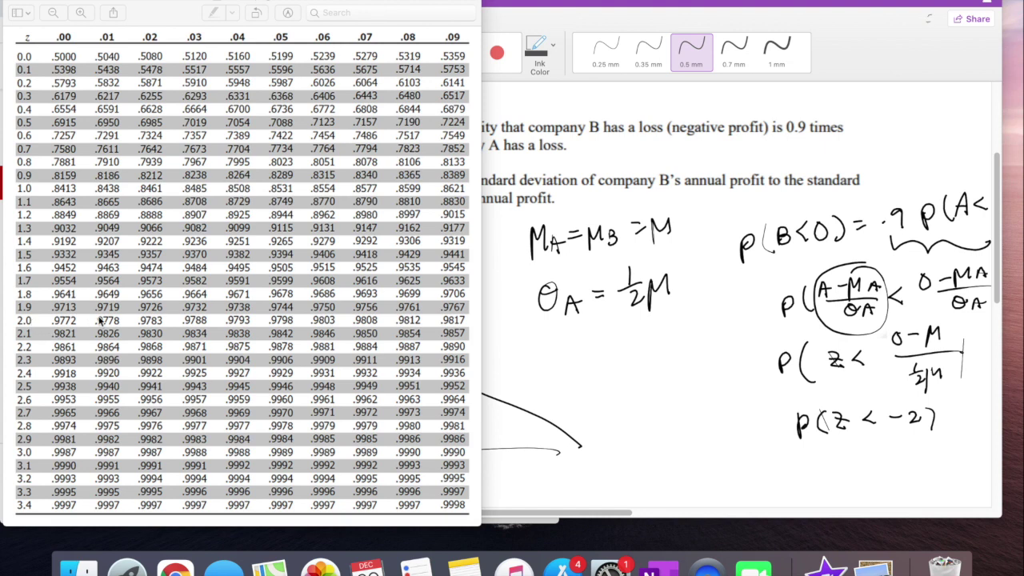
{"action": "left_click", "coordinate": [500, 394]}
{"action": "scroll", "coordinate": [499, 393], "scroll_direction": "down", "scroll_amount": 3}
Label the lower curve .9772 and write 1 − .9772 = .0228 above the upper curve
{"action": "mouse_move", "coordinate": [336, 395]}
{"action": "left_mouse_down"}
{"action": "mouse_move", "coordinate": [327, 412]}
{"action": "mouse_move", "coordinate": [343, 405]}
{"action": "left_mouse_up"}
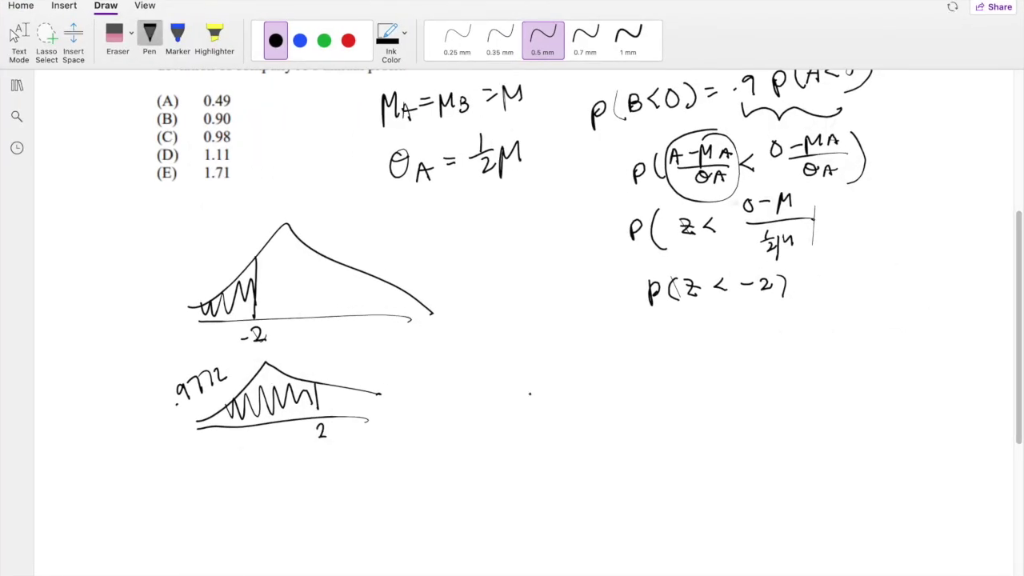
{"action": "mouse_move", "coordinate": [183, 285]}
{"action": "left_mouse_down"}
{"action": "mouse_move", "coordinate": [200, 264]}
{"action": "mouse_move", "coordinate": [241, 255]}
{"action": "left_mouse_up"}
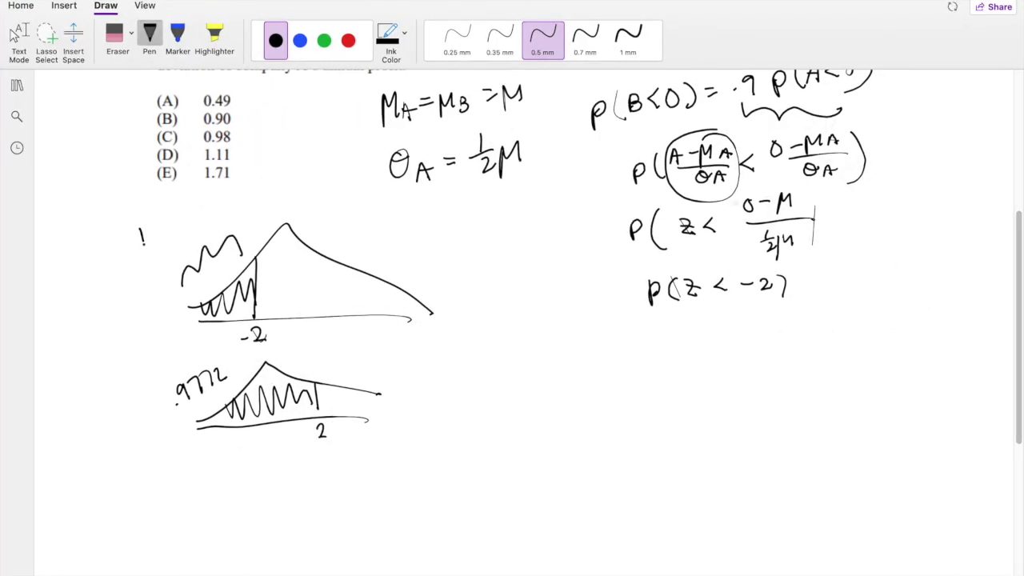
{"action": "left_click_drag", "start_coordinate": [186, 211], "coordinate": [231, 209]}
{"action": "left_click", "coordinate": [282, 178]}
{"action": "left_click_drag", "start_coordinate": [270, 183], "coordinate": [307, 166]}
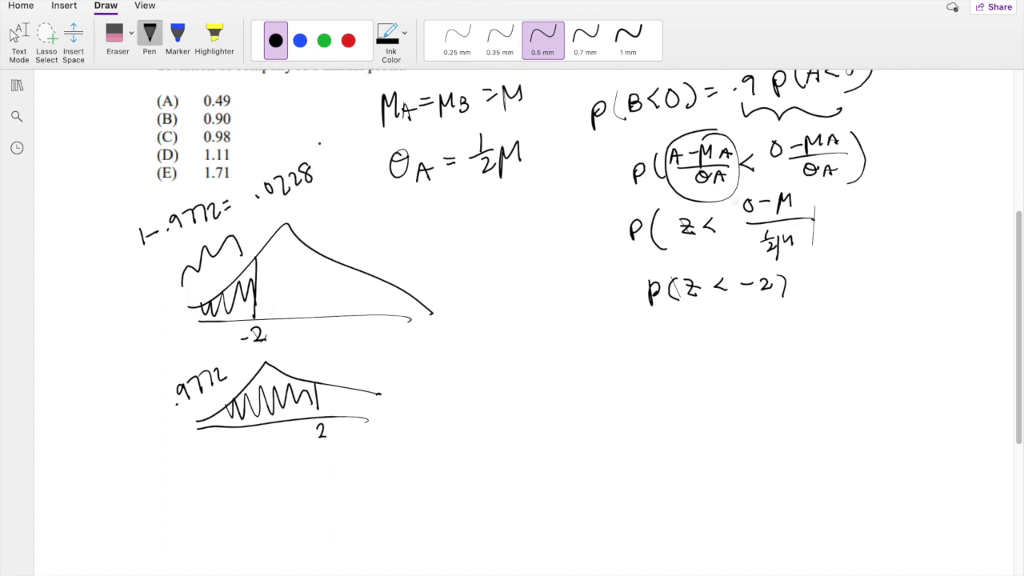
Write P(B<0) below the P(Z < −2) line
{"action": "scroll", "coordinate": [512, 272], "scroll_direction": "up", "scroll_amount": 1}
{"action": "scroll", "coordinate": [512, 272], "scroll_direction": "right", "scroll_amount": 2}
{"action": "mouse_move", "coordinate": [462, 379]}
{"action": "left_mouse_down"}
{"action": "mouse_move", "coordinate": [483, 391]}
{"action": "mouse_move", "coordinate": [519, 385]}
{"action": "left_mouse_up"}
{"action": "left_click_drag", "start_coordinate": [531, 373], "coordinate": [529, 387]}
{"action": "left_click_drag", "start_coordinate": [542, 369], "coordinate": [544, 392]}
{"action": "left_click", "coordinate": [569, 382]}
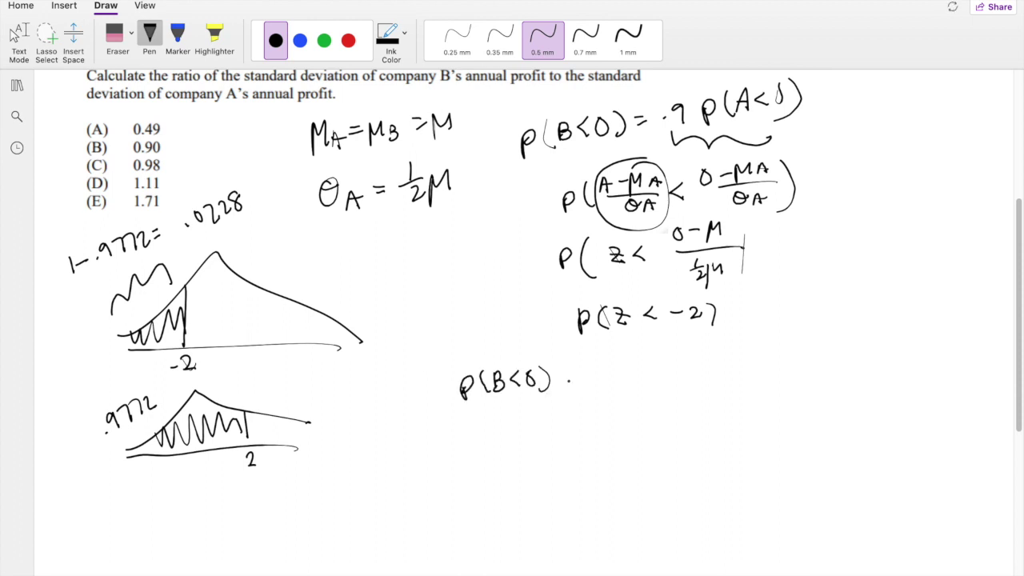
Write P(B<0) = .9(.0228) and then P(B<0) = .02052
{"action": "left_click_drag", "start_coordinate": [632, 361], "coordinate": [631, 386]}
{"action": "left_click_drag", "start_coordinate": [670, 365], "coordinate": [686, 376]}
{"action": "left_click_drag", "start_coordinate": [696, 357], "coordinate": [698, 385]}
{"action": "mouse_move", "coordinate": [458, 428]}
{"action": "left_mouse_down"}
{"action": "mouse_move", "coordinate": [458, 449]}
{"action": "mouse_move", "coordinate": [494, 439]}
{"action": "left_mouse_up"}
{"action": "mouse_move", "coordinate": [518, 422]}
{"action": "left_mouse_down"}
{"action": "mouse_move", "coordinate": [518, 436]}
{"action": "mouse_move", "coordinate": [528, 421]}
{"action": "mouse_move", "coordinate": [542, 435]}
{"action": "left_mouse_up"}
{"action": "left_click_drag", "start_coordinate": [622, 410], "coordinate": [699, 420]}
{"action": "mouse_move", "coordinate": [439, 491]}
{"action": "left_mouse_down"}
{"action": "mouse_move", "coordinate": [451, 472]}
{"action": "mouse_move", "coordinate": [492, 468]}
{"action": "left_mouse_up"}
Standardize it as P((B−μ)/σ < (0−μ)/σ) = .02052
{"action": "mouse_move", "coordinate": [486, 478]}
{"action": "left_mouse_down"}
{"action": "mouse_move", "coordinate": [495, 462]}
{"action": "mouse_move", "coordinate": [506, 477]}
{"action": "left_mouse_up"}
{"action": "mouse_move", "coordinate": [466, 482]}
{"action": "left_mouse_down"}
{"action": "mouse_move", "coordinate": [491, 479]}
{"action": "mouse_move", "coordinate": [489, 487]}
{"action": "left_mouse_up"}
{"action": "left_click_drag", "start_coordinate": [483, 493], "coordinate": [496, 493]}
{"action": "left_click", "coordinate": [524, 474]}
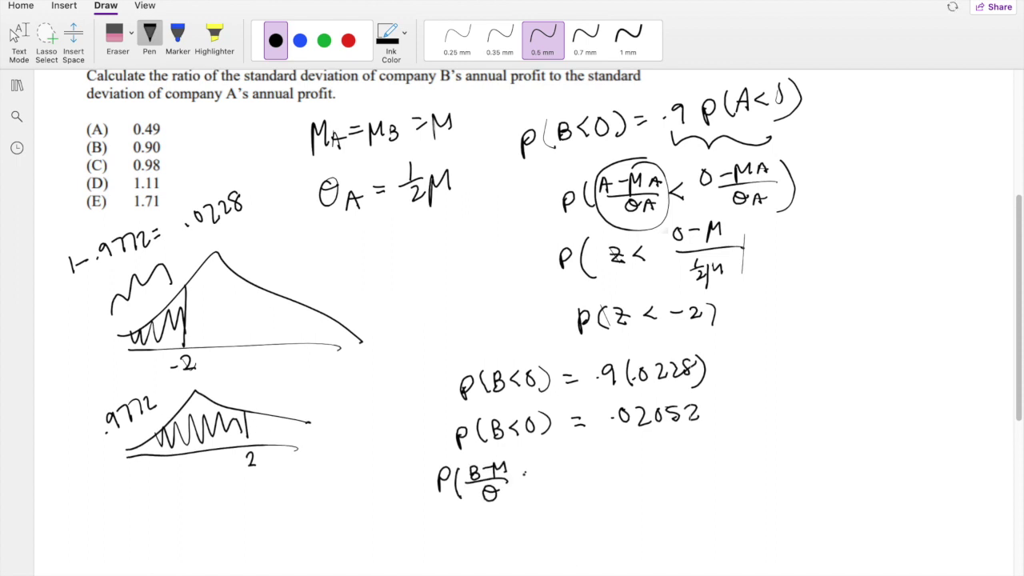
{"action": "left_click_drag", "start_coordinate": [558, 458], "coordinate": [568, 456]}
{"action": "mouse_move", "coordinate": [569, 470]}
{"action": "left_mouse_down"}
{"action": "mouse_move", "coordinate": [572, 453]}
{"action": "mouse_move", "coordinate": [589, 469]}
{"action": "mouse_move", "coordinate": [579, 482]}
{"action": "left_mouse_up"}
{"action": "left_click", "coordinate": [568, 490]}
{"action": "left_click_drag", "start_coordinate": [593, 459], "coordinate": [599, 488]}
{"action": "left_click", "coordinate": [617, 476]}
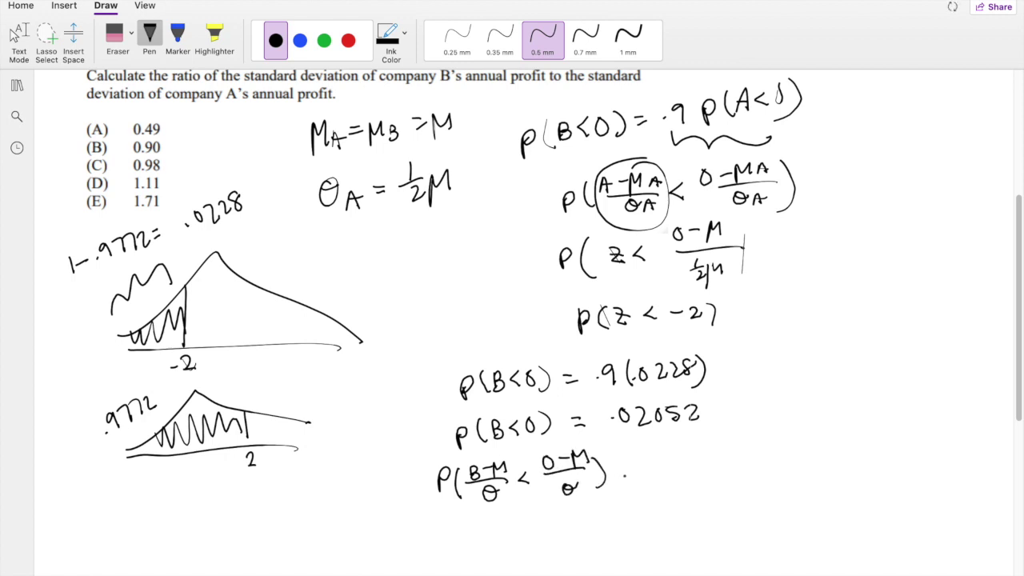
{"action": "left_click_drag", "start_coordinate": [670, 459], "coordinate": [668, 461]}
{"action": "mouse_move", "coordinate": [698, 455]}
{"action": "left_mouse_down"}
{"action": "mouse_move", "coordinate": [688, 472]}
{"action": "mouse_move", "coordinate": [714, 470]}
{"action": "left_mouse_up"}
{"action": "left_click_drag", "start_coordinate": [494, 458], "coordinate": [512, 483]}
{"action": "scroll", "coordinate": [520, 487], "scroll_direction": "down", "scroll_amount": 2}
Write P(Z < −μ/σ) = on the line below
{"action": "mouse_move", "coordinate": [466, 514]}
{"action": "left_mouse_down"}
{"action": "mouse_move", "coordinate": [492, 527]}
{"action": "mouse_move", "coordinate": [519, 523]}
{"action": "left_mouse_up"}
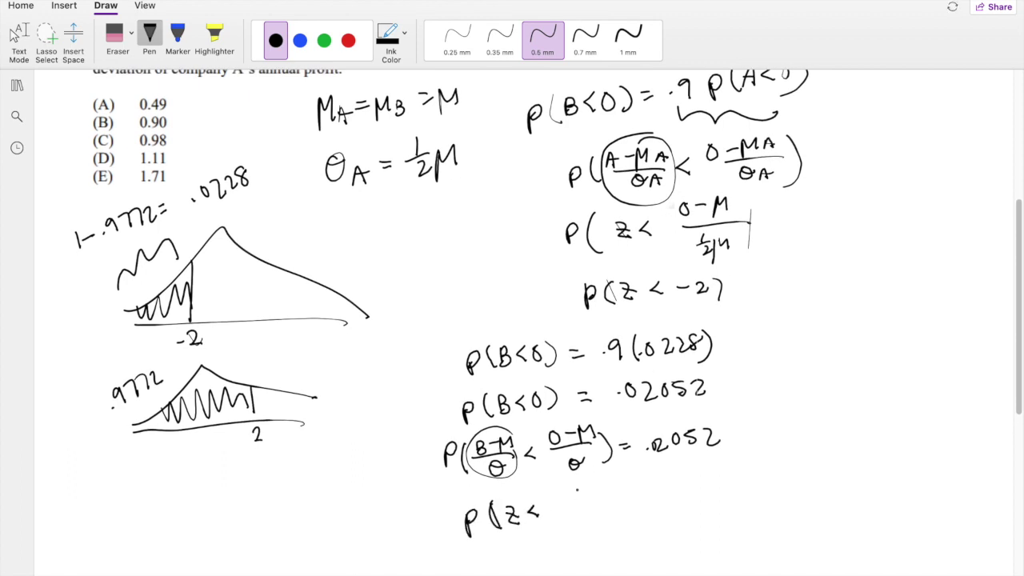
{"action": "mouse_move", "coordinate": [580, 510]}
{"action": "left_mouse_down"}
{"action": "mouse_move", "coordinate": [592, 489]}
{"action": "mouse_move", "coordinate": [596, 503]}
{"action": "left_mouse_up"}
{"action": "left_click_drag", "start_coordinate": [561, 510], "coordinate": [604, 506]}
{"action": "mouse_move", "coordinate": [592, 513]}
{"action": "left_mouse_down"}
{"action": "mouse_move", "coordinate": [584, 521]}
{"action": "mouse_move", "coordinate": [616, 525]}
{"action": "mouse_move", "coordinate": [639, 501]}
{"action": "left_mouse_up"}
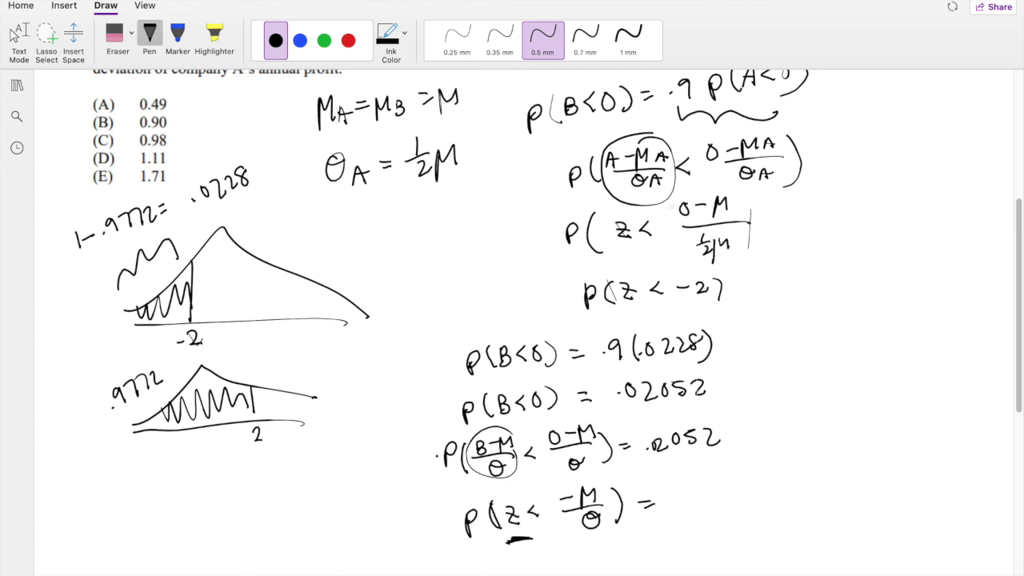
Exit OneNote full screen, look up the probability in the Preview z-table, then return to OneNote
{"action": "mouse_move", "coordinate": [36, 10]}
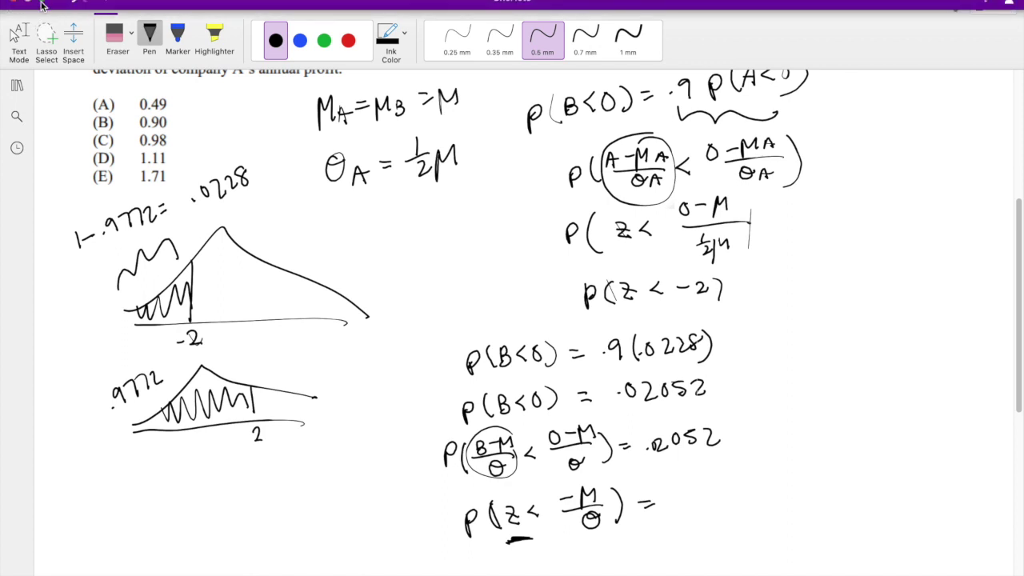
{"action": "left_click", "coordinate": [42, 5]}
{"action": "scroll", "coordinate": [711, 337], "scroll_direction": "down", "scroll_amount": 5}
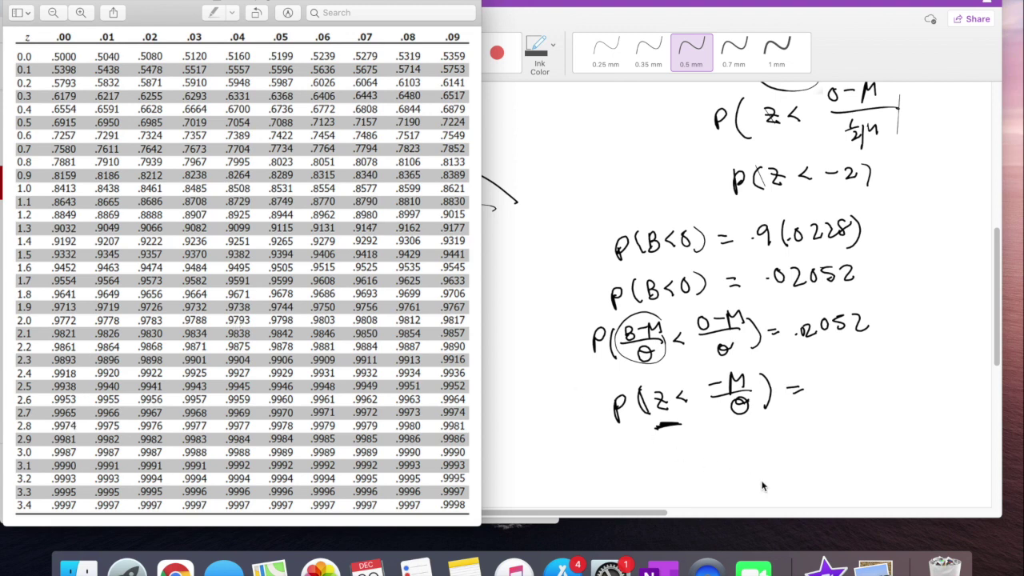
{"action": "left_click", "coordinate": [827, 398]}
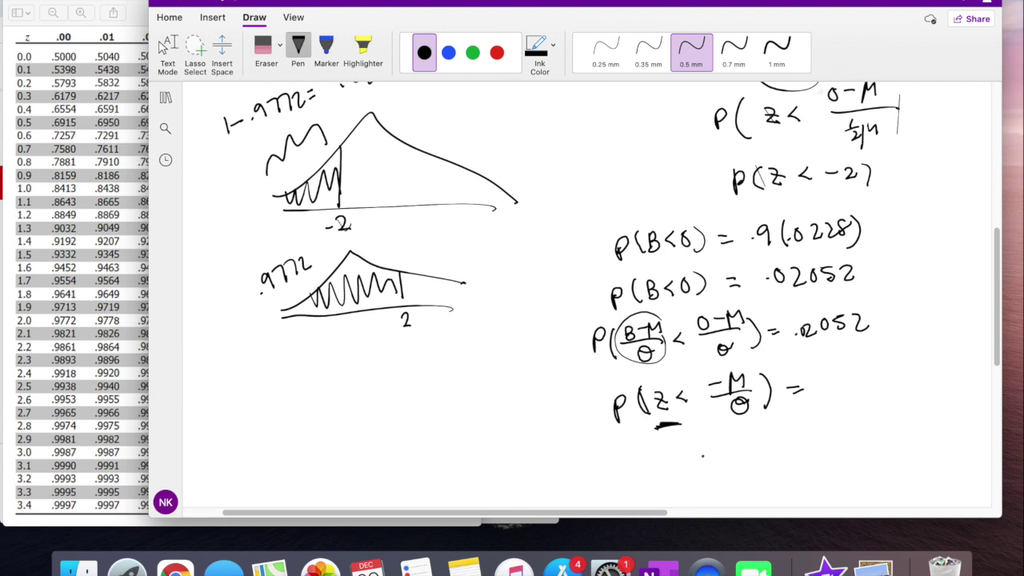
Write −μ/σ = −2.04 below the P(Z < −μ/σ) line
{"action": "mouse_move", "coordinate": [725, 468]}
{"action": "left_mouse_down"}
{"action": "mouse_move", "coordinate": [730, 442]}
{"action": "mouse_move", "coordinate": [750, 468]}
{"action": "mouse_move", "coordinate": [734, 477]}
{"action": "mouse_move", "coordinate": [782, 457]}
{"action": "left_mouse_up"}
{"action": "left_click", "coordinate": [733, 481]}
{"action": "left_click_drag", "start_coordinate": [771, 464], "coordinate": [784, 464]}
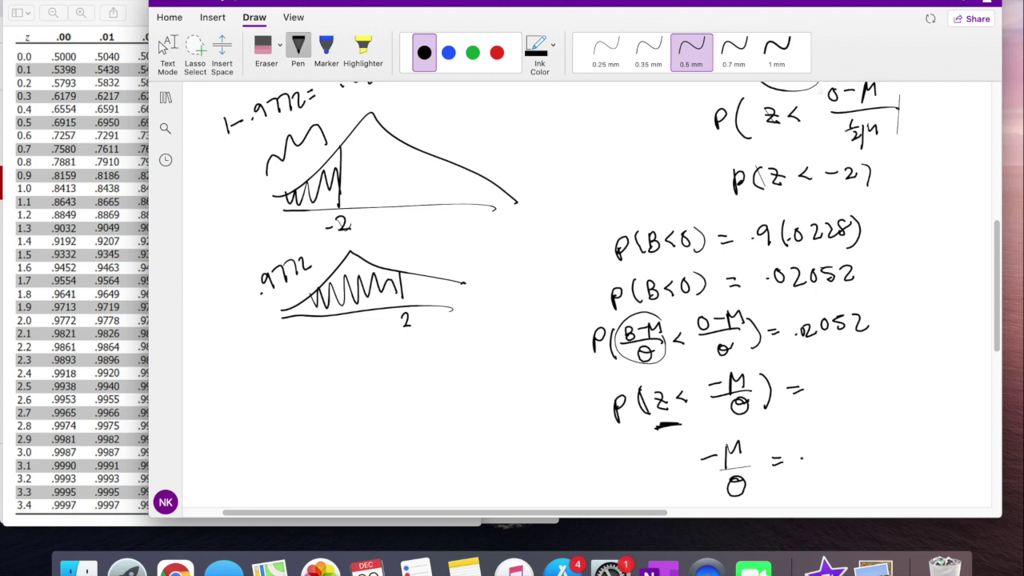
{"action": "left_click_drag", "start_coordinate": [815, 453], "coordinate": [827, 467]}
{"action": "mouse_move", "coordinate": [848, 444]}
{"action": "left_mouse_down"}
{"action": "mouse_move", "coordinate": [846, 459]}
{"action": "mouse_move", "coordinate": [868, 449]}
{"action": "mouse_move", "coordinate": [864, 471]}
{"action": "left_mouse_up"}
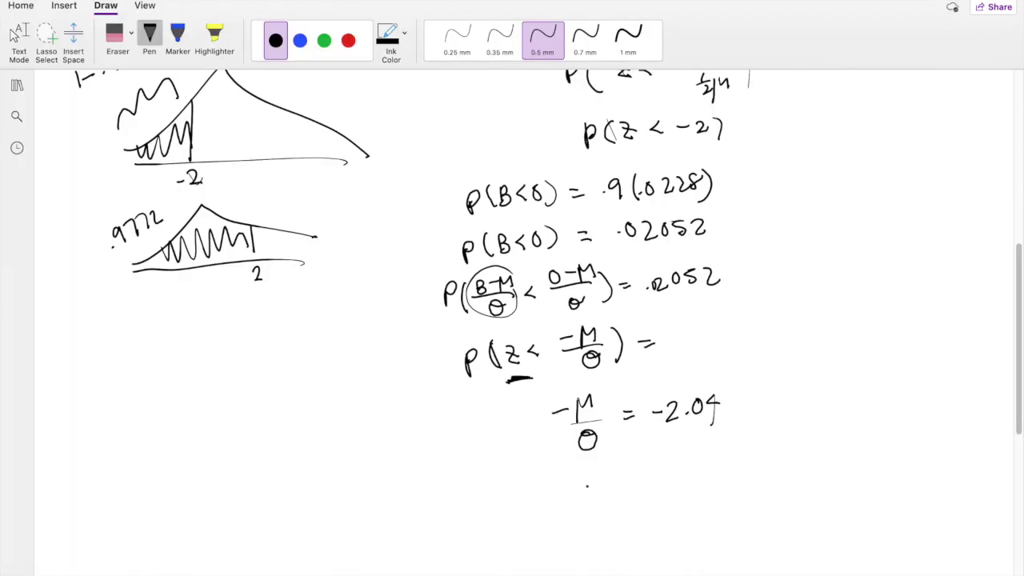
Solve for the deviation, writing σB = μ/2.04 underneath
{"action": "mouse_move", "coordinate": [595, 472]}
{"action": "left_mouse_down"}
{"action": "mouse_move", "coordinate": [590, 497]}
{"action": "mouse_move", "coordinate": [595, 472]}
{"action": "left_mouse_up"}
{"action": "left_click_drag", "start_coordinate": [580, 484], "coordinate": [616, 496]}
{"action": "left_click_drag", "start_coordinate": [632, 479], "coordinate": [640, 479]}
{"action": "left_click_drag", "start_coordinate": [632, 483], "coordinate": [639, 483]}
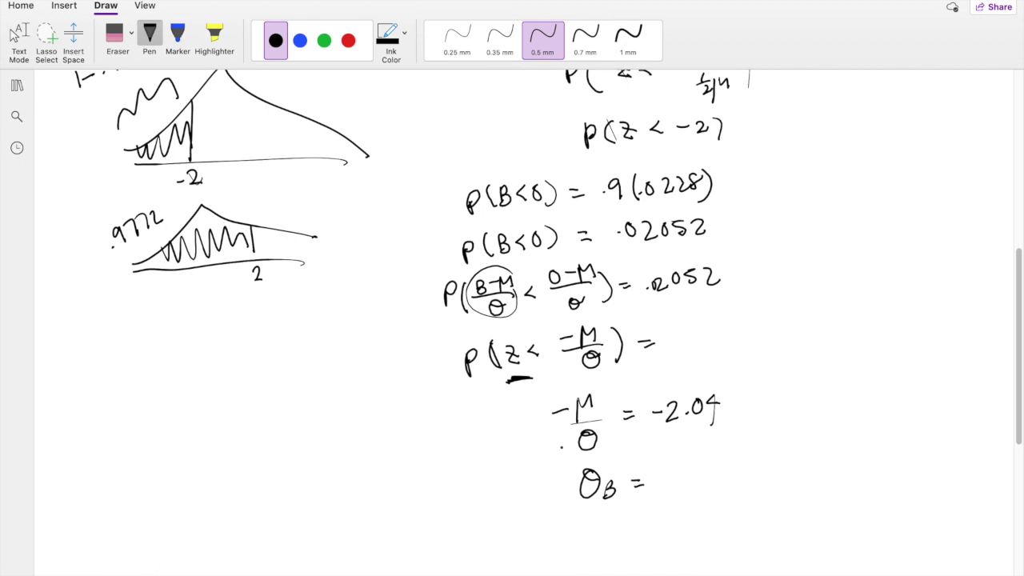
{"action": "mouse_move", "coordinate": [673, 475]}
{"action": "left_mouse_down"}
{"action": "mouse_move", "coordinate": [678, 451]}
{"action": "mouse_move", "coordinate": [688, 471]}
{"action": "left_mouse_up"}
{"action": "left_click_drag", "start_coordinate": [656, 479], "coordinate": [691, 477]}
{"action": "mouse_move", "coordinate": [662, 491]}
{"action": "left_mouse_down"}
{"action": "mouse_move", "coordinate": [668, 502]}
{"action": "mouse_move", "coordinate": [686, 497]}
{"action": "left_mouse_up"}
{"action": "left_click", "coordinate": [689, 497]}
{"action": "left_click_drag", "start_coordinate": [699, 481], "coordinate": [700, 491]}
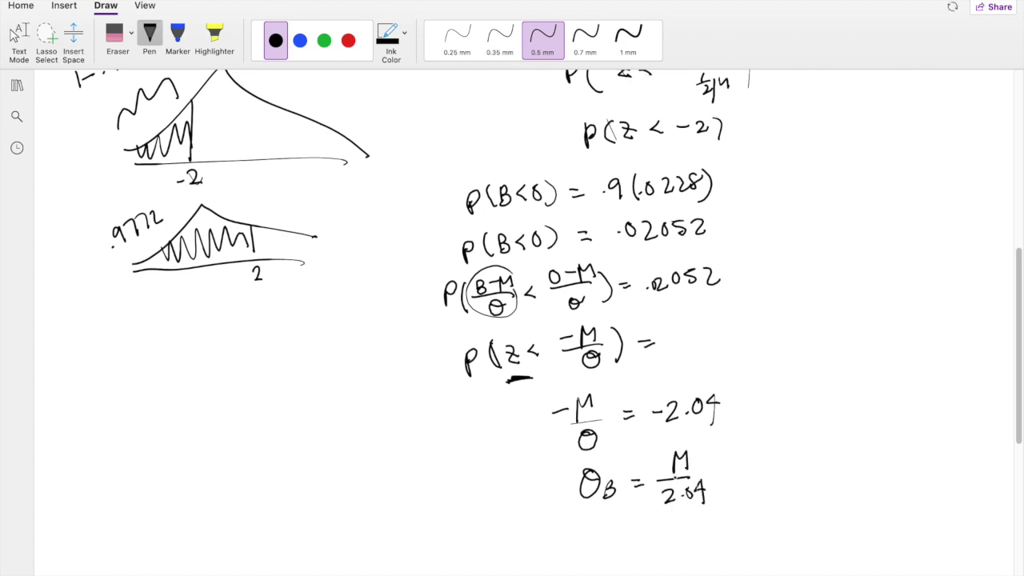
{"action": "scroll", "coordinate": [511, 320], "scroll_direction": "up", "scroll_amount": 5}
{"action": "scroll", "coordinate": [512, 320], "scroll_direction": "left", "scroll_amount": 2}
{"action": "scroll", "coordinate": [512, 320], "scroll_direction": "down", "scroll_amount": 1}
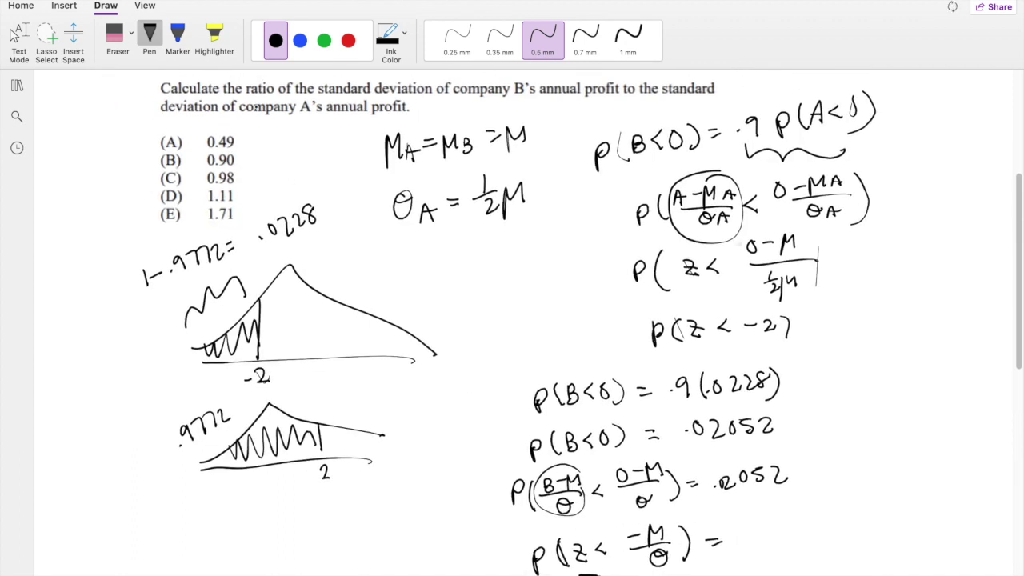
Write σB/σA with μ/2.04 as the numerator
{"action": "mouse_move", "coordinate": [286, 513]}
{"action": "left_mouse_down"}
{"action": "mouse_move", "coordinate": [282, 534]}
{"action": "mouse_move", "coordinate": [315, 528]}
{"action": "mouse_move", "coordinate": [300, 533]}
{"action": "mouse_move", "coordinate": [313, 544]}
{"action": "mouse_move", "coordinate": [293, 562]}
{"action": "mouse_move", "coordinate": [322, 552]}
{"action": "mouse_move", "coordinate": [330, 566]}
{"action": "left_mouse_up"}
{"action": "scroll", "coordinate": [511, 320], "scroll_direction": "down", "scroll_amount": 4}
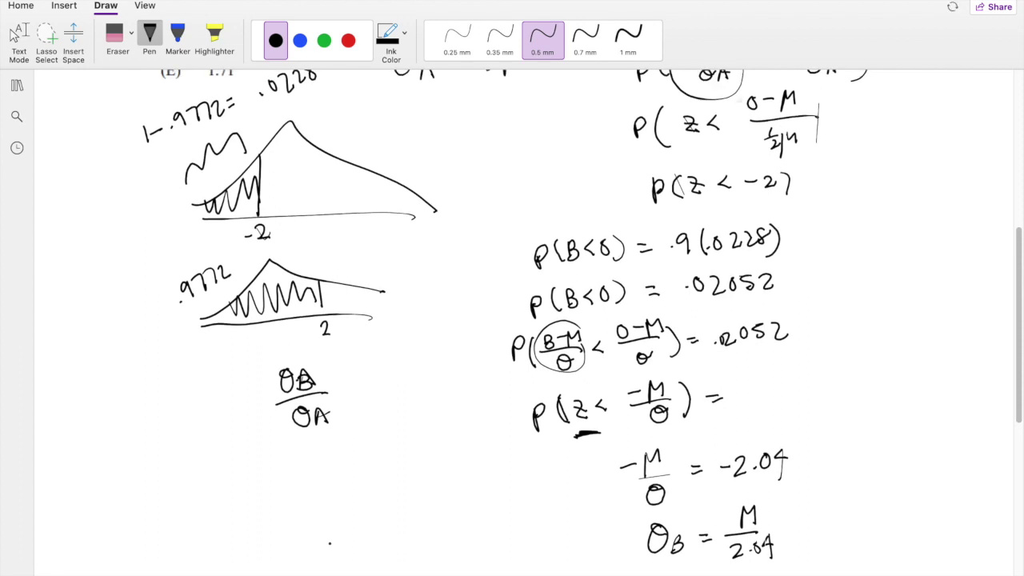
{"action": "left_click_drag", "start_coordinate": [303, 452], "coordinate": [322, 474]}
{"action": "left_click_drag", "start_coordinate": [298, 486], "coordinate": [312, 497]}
{"action": "left_click_drag", "start_coordinate": [314, 493], "coordinate": [322, 491]}
{"action": "left_click_drag", "start_coordinate": [332, 473], "coordinate": [339, 492]}
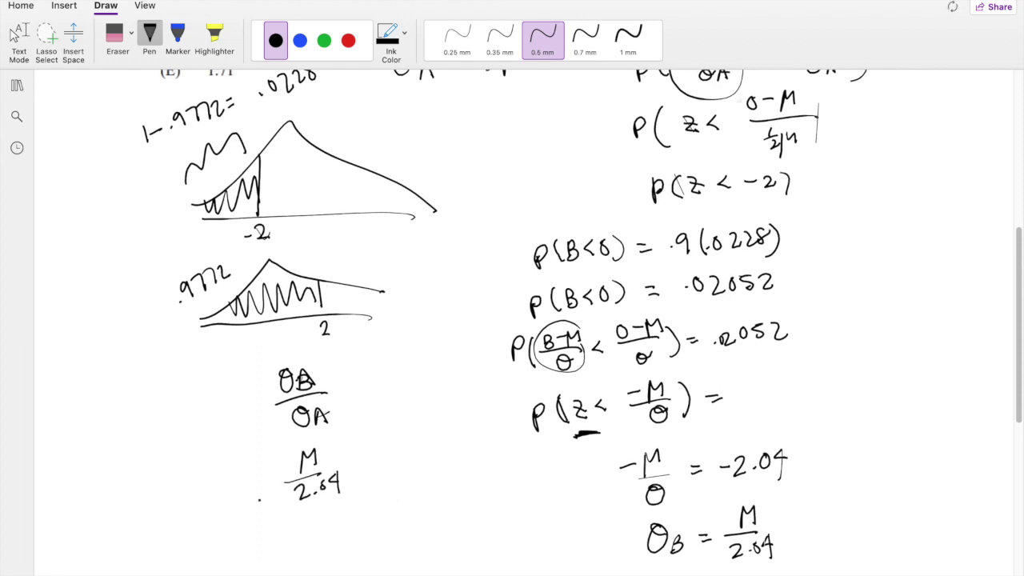
{"action": "left_click_drag", "start_coordinate": [288, 517], "coordinate": [360, 510]}
{"action": "scroll", "coordinate": [360, 510], "scroll_direction": "up", "scroll_amount": 5}
{"action": "scroll", "coordinate": [360, 499], "scroll_direction": "down", "scroll_amount": 3}
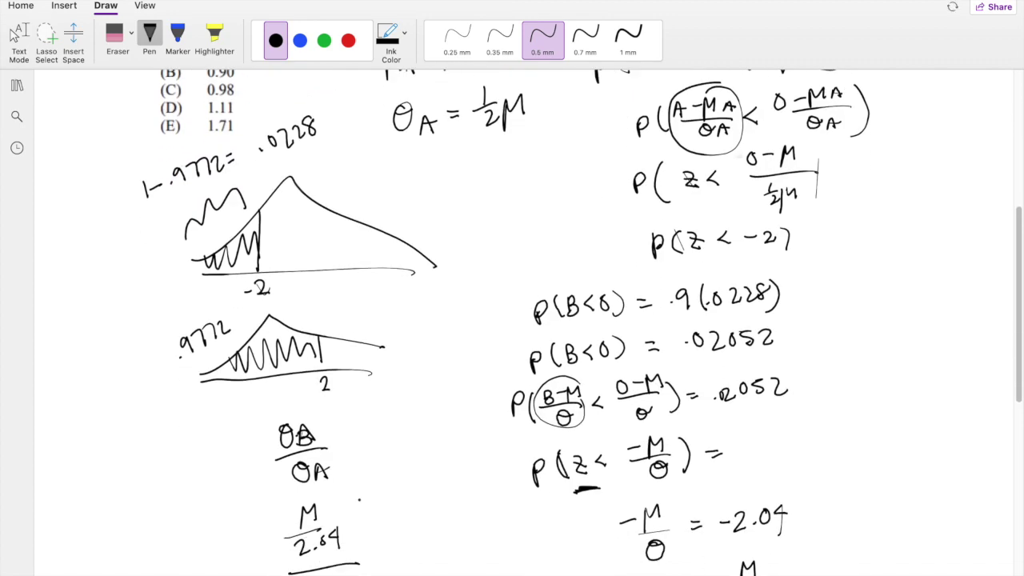
{"action": "scroll", "coordinate": [360, 480], "scroll_direction": "down", "scroll_amount": 3}
{"action": "mouse_move", "coordinate": [300, 470]}
{"action": "left_mouse_down"}
{"action": "mouse_move", "coordinate": [312, 496]}
{"action": "mouse_move", "coordinate": [338, 470]}
{"action": "mouse_move", "coordinate": [348, 489]}
{"action": "left_mouse_up"}
Add ½μ as the denominator, erase a stray stroke, and cancel the μ terms
{"action": "left_click", "coordinate": [306, 393]}
{"action": "left_click", "coordinate": [117, 34]}
{"action": "left_click", "coordinate": [149, 33]}
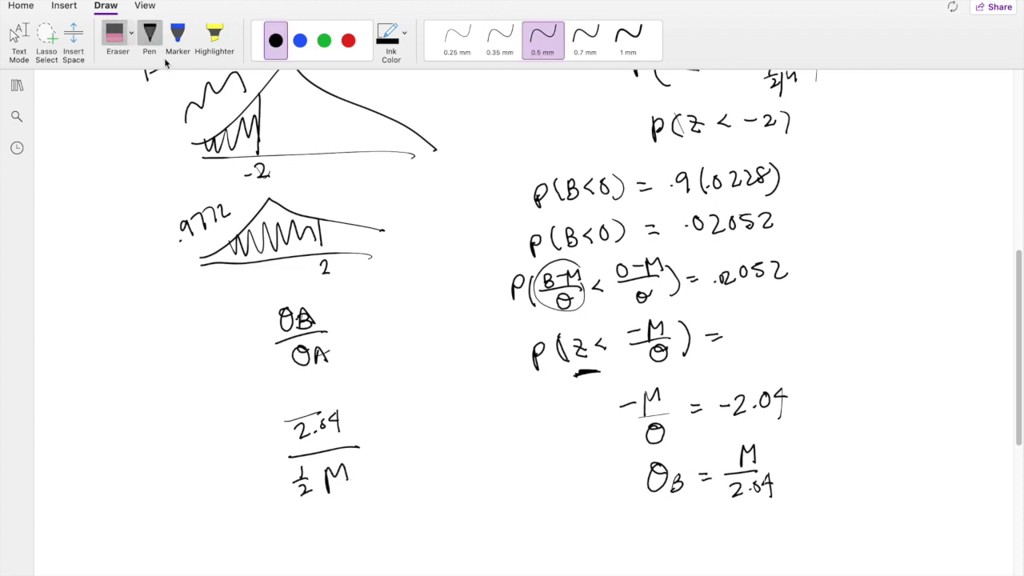
{"action": "left_click_drag", "start_coordinate": [305, 391], "coordinate": [306, 408]}
{"action": "mouse_move", "coordinate": [360, 427]}
{"action": "left_mouse_down"}
{"action": "mouse_move", "coordinate": [379, 421]}
{"action": "mouse_move", "coordinate": [383, 434]}
{"action": "left_mouse_up"}
{"action": "left_click_drag", "start_coordinate": [393, 388], "coordinate": [328, 496]}
{"action": "left_click_drag", "start_coordinate": [416, 450], "coordinate": [430, 449]}
{"action": "left_click_drag", "start_coordinate": [418, 458], "coordinate": [432, 458]}
Write the simplified ratio 2/2.04 = .98039
{"action": "mouse_move", "coordinate": [475, 431]}
{"action": "left_mouse_down"}
{"action": "mouse_move", "coordinate": [511, 449]}
{"action": "mouse_move", "coordinate": [483, 479]}
{"action": "mouse_move", "coordinate": [497, 462]}
{"action": "mouse_move", "coordinate": [520, 467]}
{"action": "left_mouse_up"}
{"action": "left_click_drag", "start_coordinate": [517, 455], "coordinate": [517, 480]}
{"action": "left_click_drag", "start_coordinate": [420, 510], "coordinate": [434, 519]}
{"action": "mouse_move", "coordinate": [471, 504]}
{"action": "left_mouse_down"}
{"action": "mouse_move", "coordinate": [476, 526]}
{"action": "mouse_move", "coordinate": [487, 507]}
{"action": "left_mouse_up"}
{"action": "mouse_move", "coordinate": [500, 505]}
{"action": "left_mouse_down"}
{"action": "mouse_move", "coordinate": [484, 514]}
{"action": "mouse_move", "coordinate": [526, 510]}
{"action": "mouse_move", "coordinate": [516, 521]}
{"action": "left_mouse_up"}
{"action": "left_click_drag", "start_coordinate": [539, 501], "coordinate": [534, 527]}
{"action": "scroll", "coordinate": [511, 320], "scroll_direction": "up", "scroll_amount": 10}
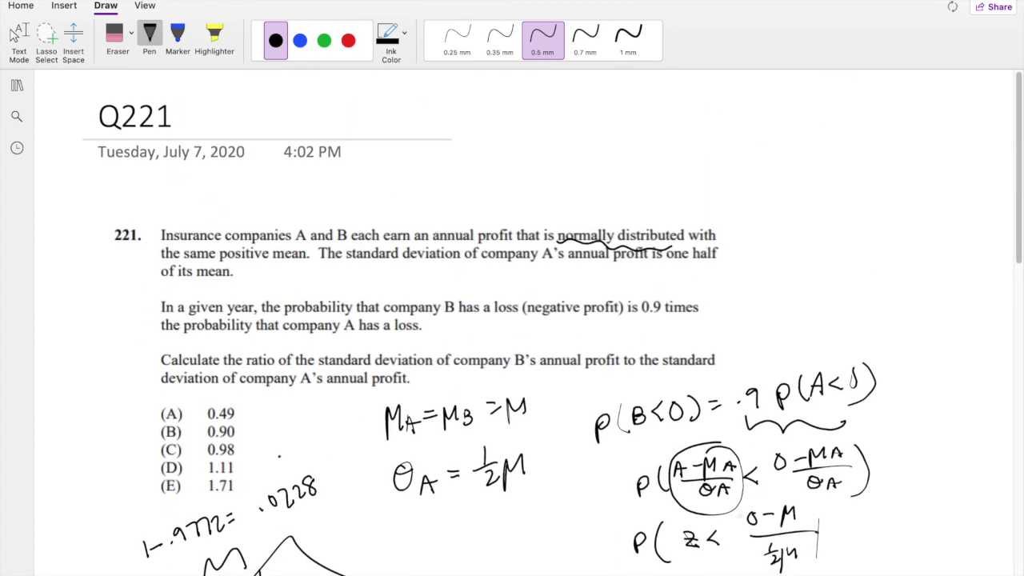